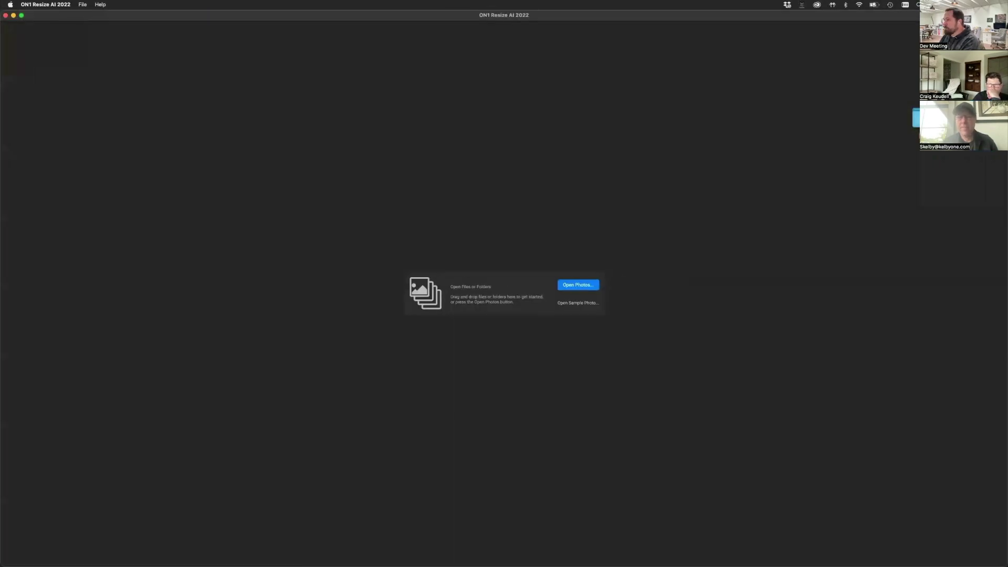
# - Load the seven-photo folder, open the bald eagle photo, and set its Resize to Dimensions
pyautogui.moveTo(516, 551); pyautogui.dragTo(504, 377)
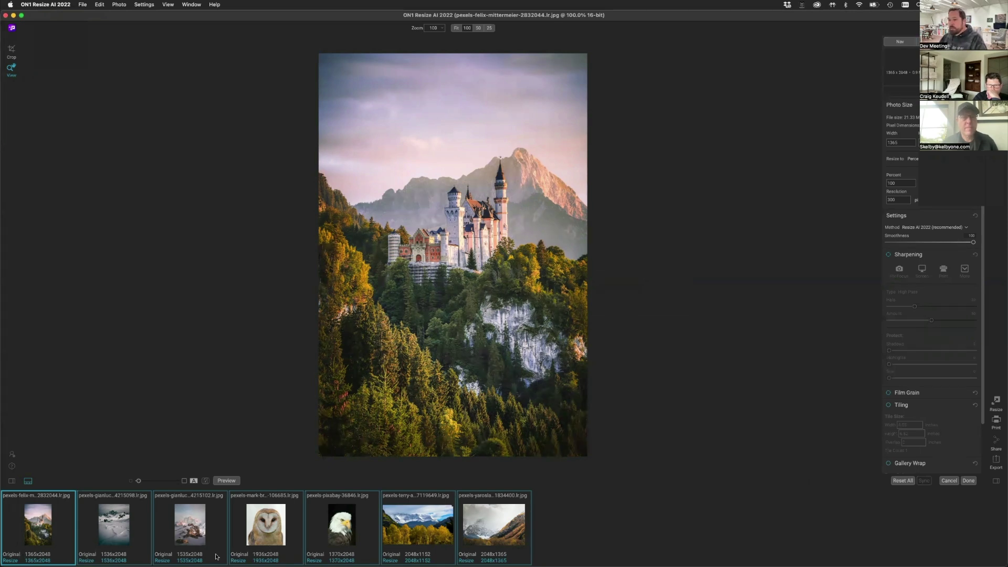
pyautogui.click(340, 538)
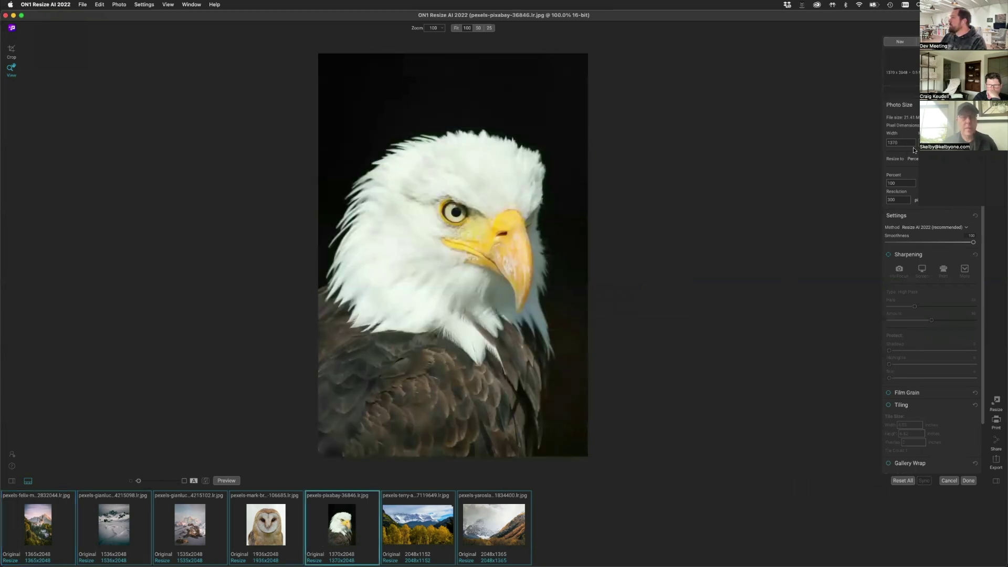
pyautogui.scroll(-1, 914, 151)
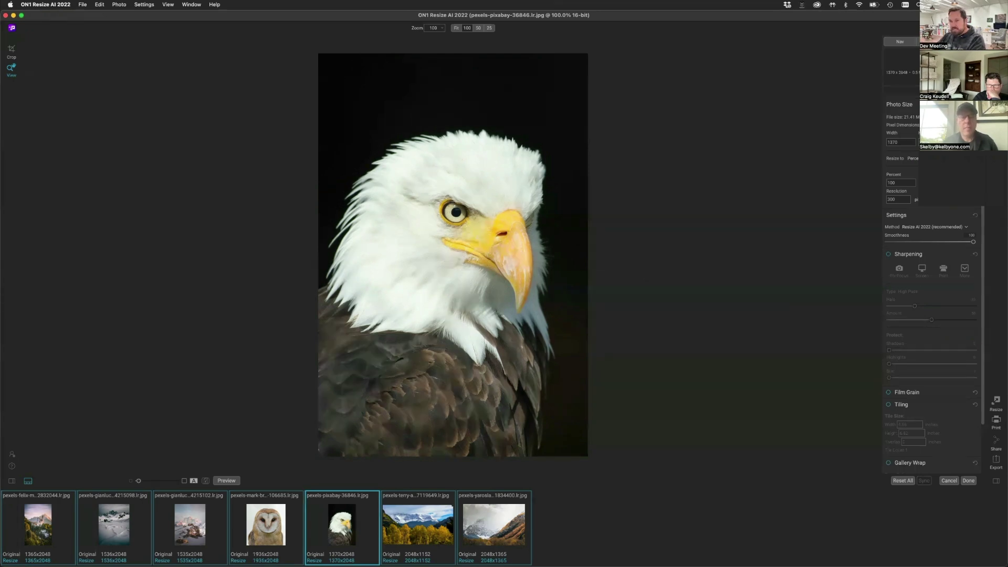
pyautogui.doubleClick(899, 183)
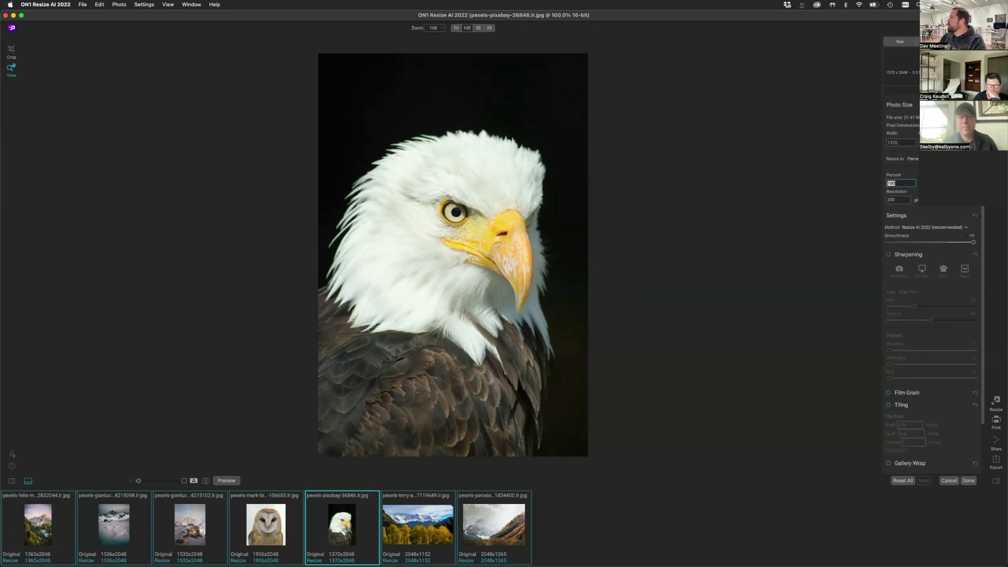
pyautogui.scroll(-2, 899, 182)
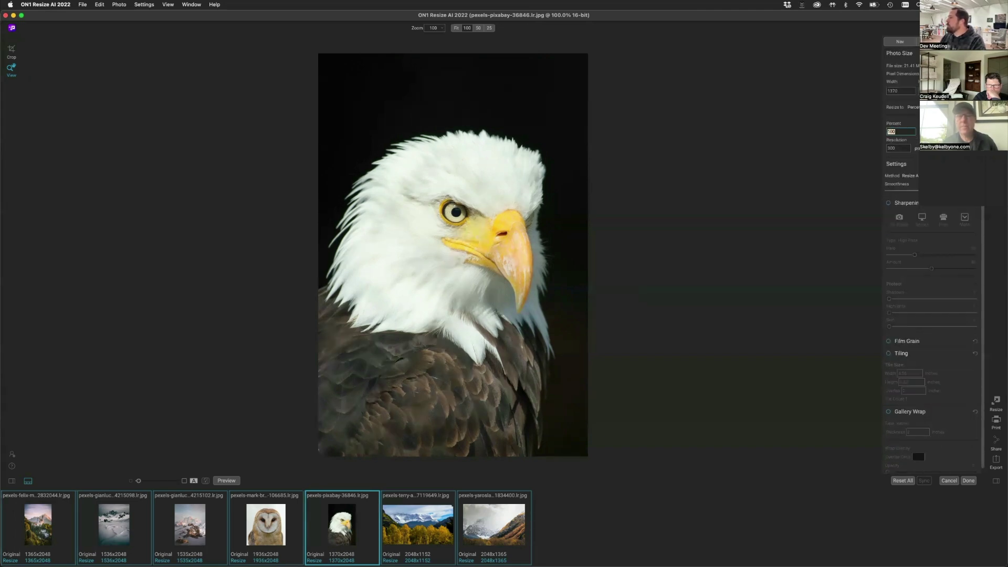
pyautogui.click(914, 107)
# - Switch the eagle's Resize back from Dimensions to Percent and select the 100 percent value
pyautogui.click(913, 114)
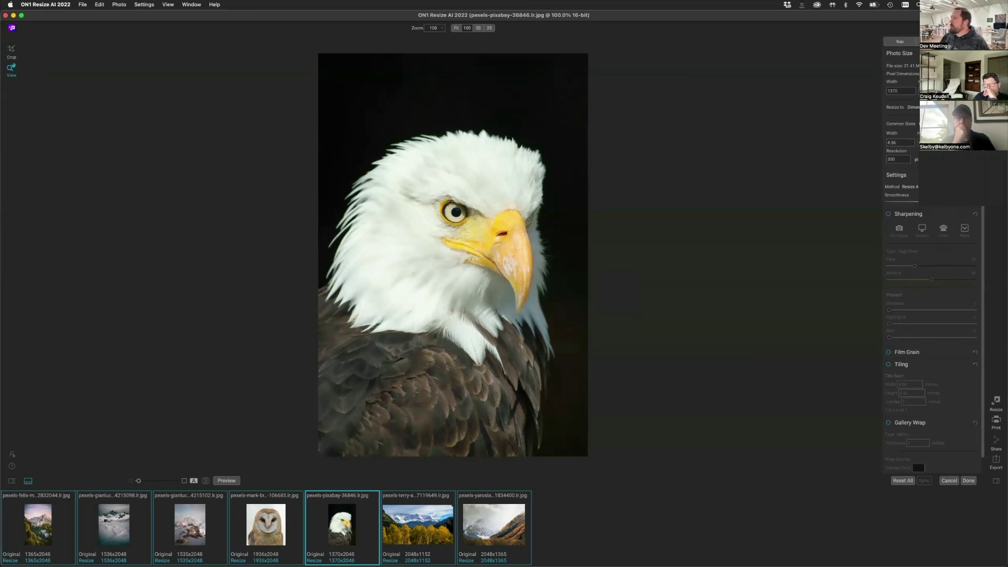
pyautogui.click(915, 107)
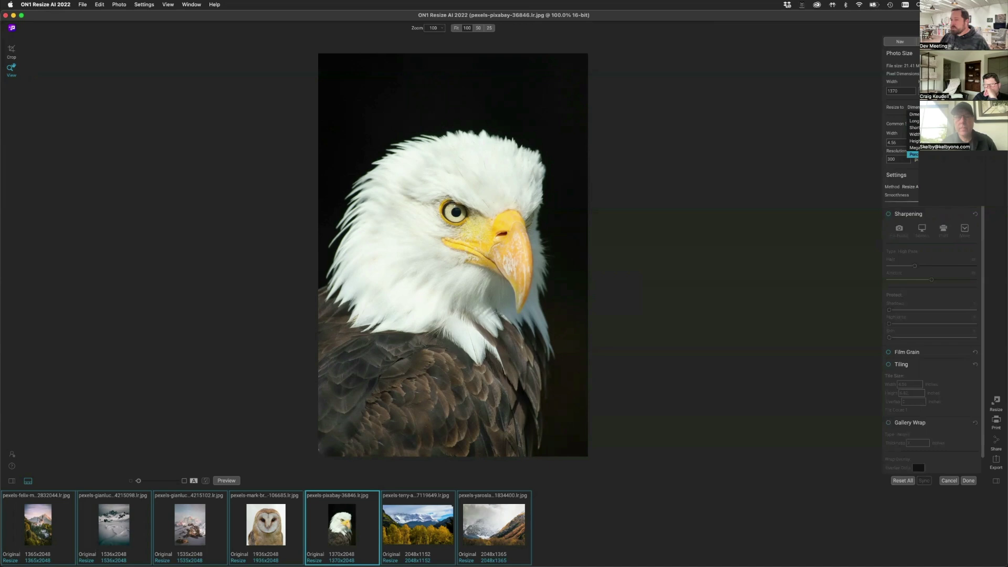
pyautogui.click(913, 154)
pyautogui.click(895, 129)
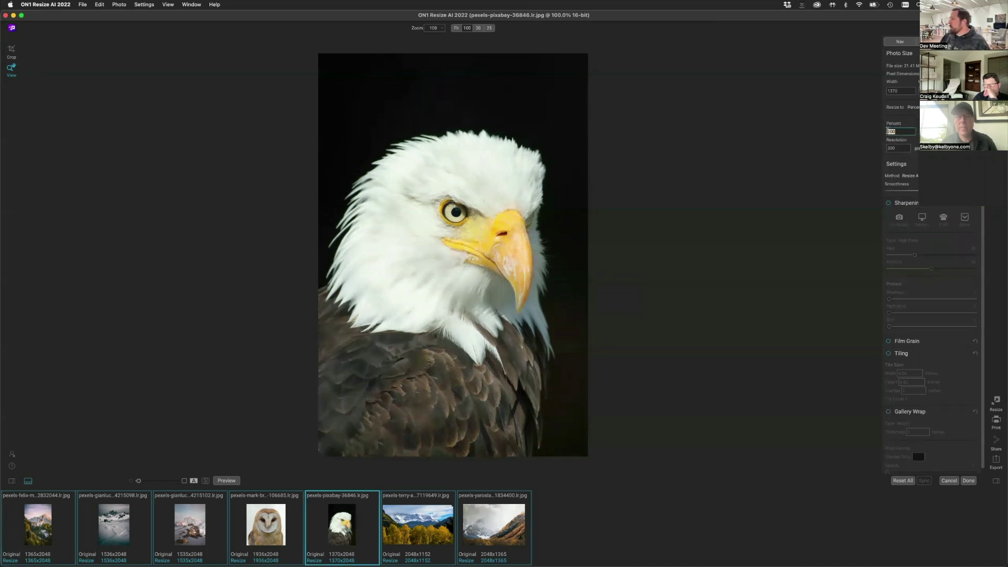
# - Apply a 400 percent enlargement to the eagle and toggle Preview against the original
pyautogui.write('4')
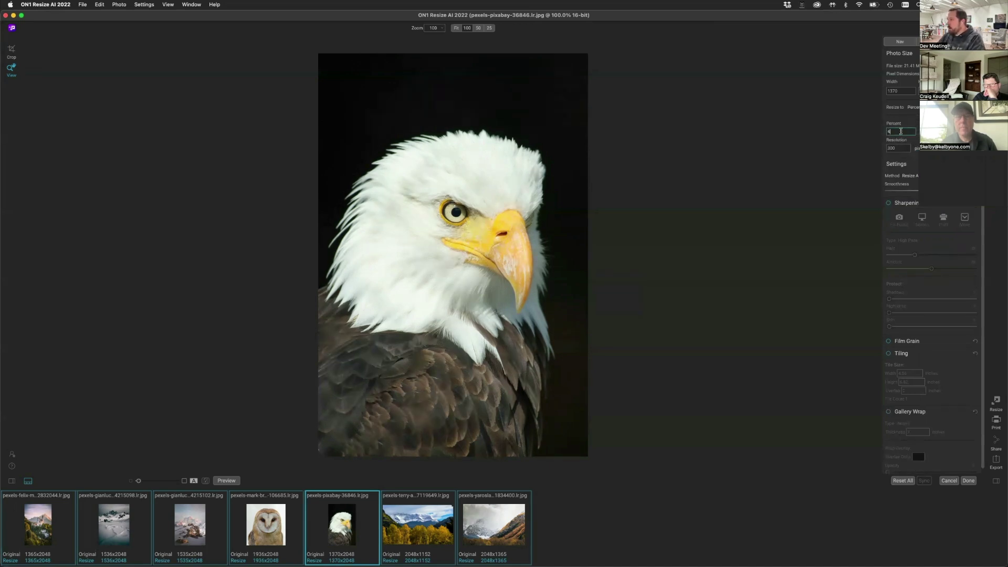
pyautogui.press('Return')
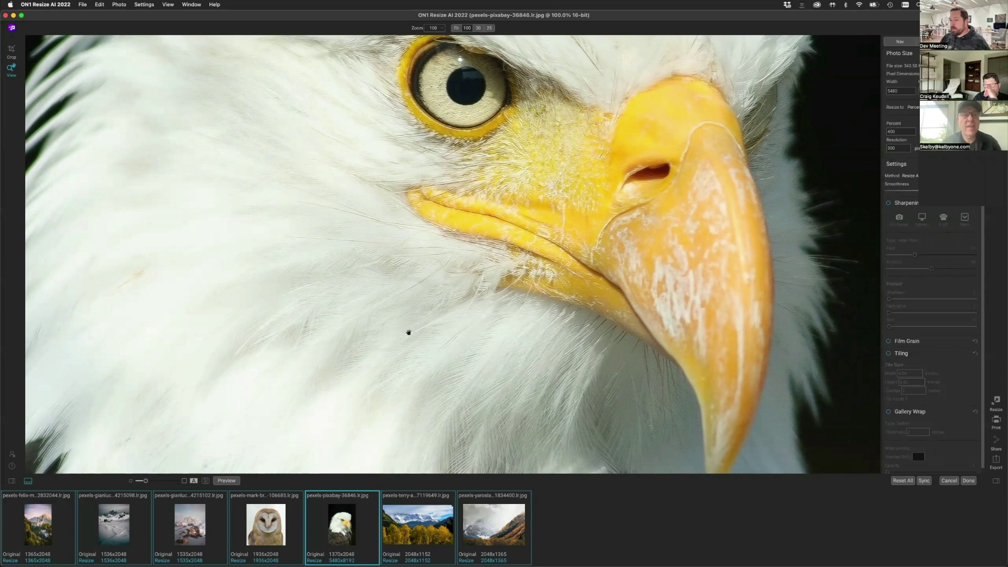
pyautogui.click(227, 481)
pyautogui.click(227, 481)
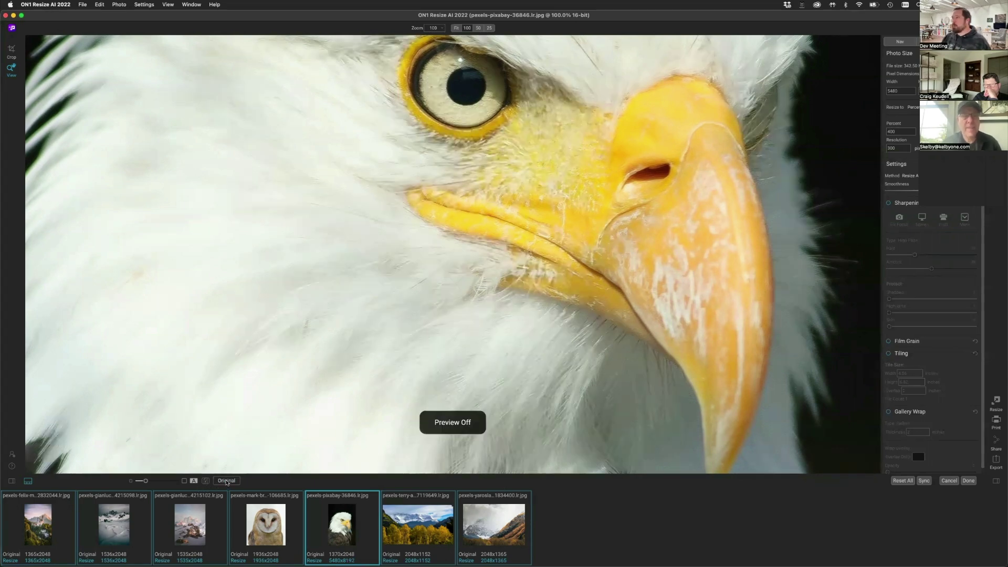
pyautogui.click(227, 481)
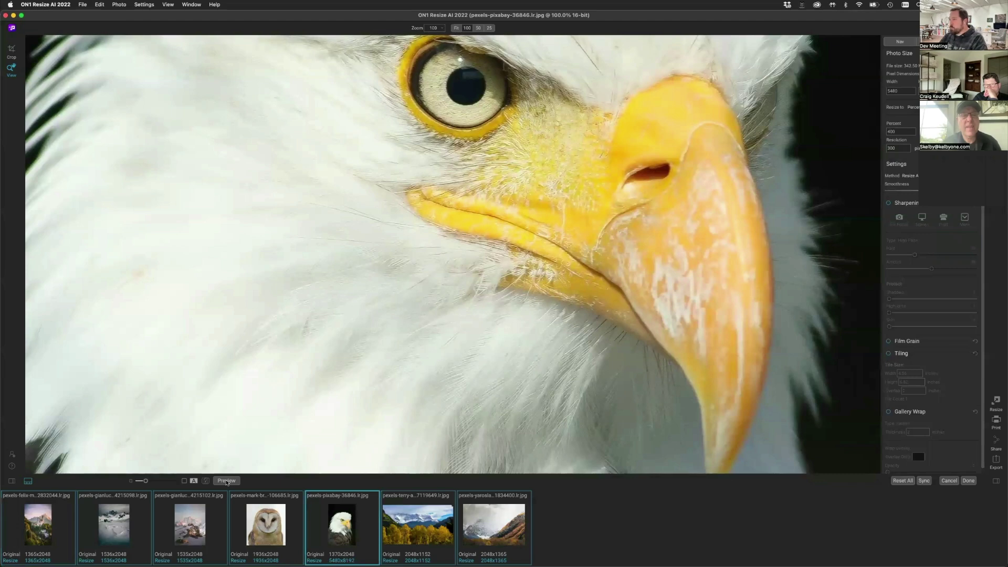
# - Zoom to 200% on the eagle's eye and compare it with the original
pyautogui.press('super+equal')
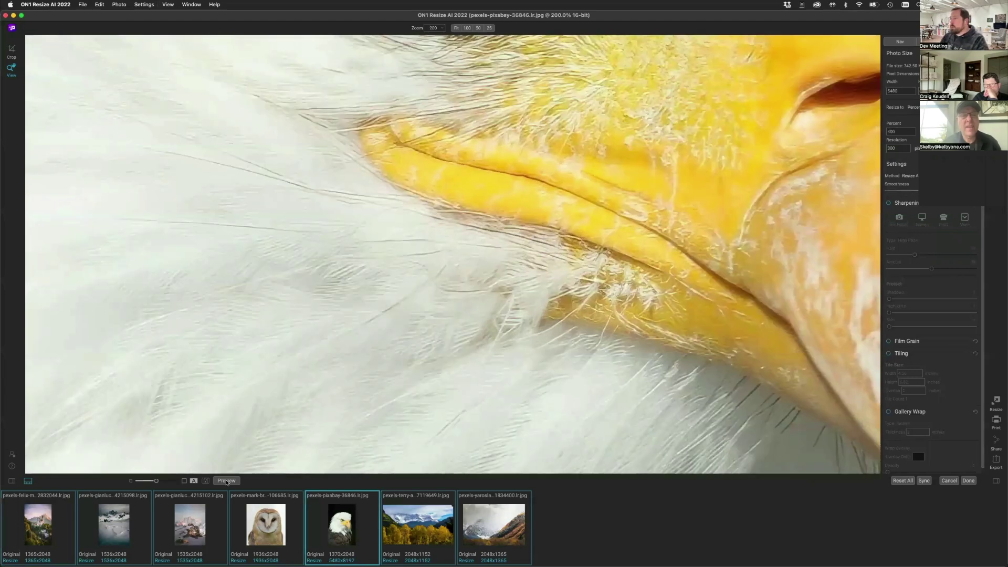
pyautogui.moveTo(447, 187); pyautogui.dragTo(448, 333)
pyautogui.moveTo(449, 153); pyautogui.dragTo(473, 348)
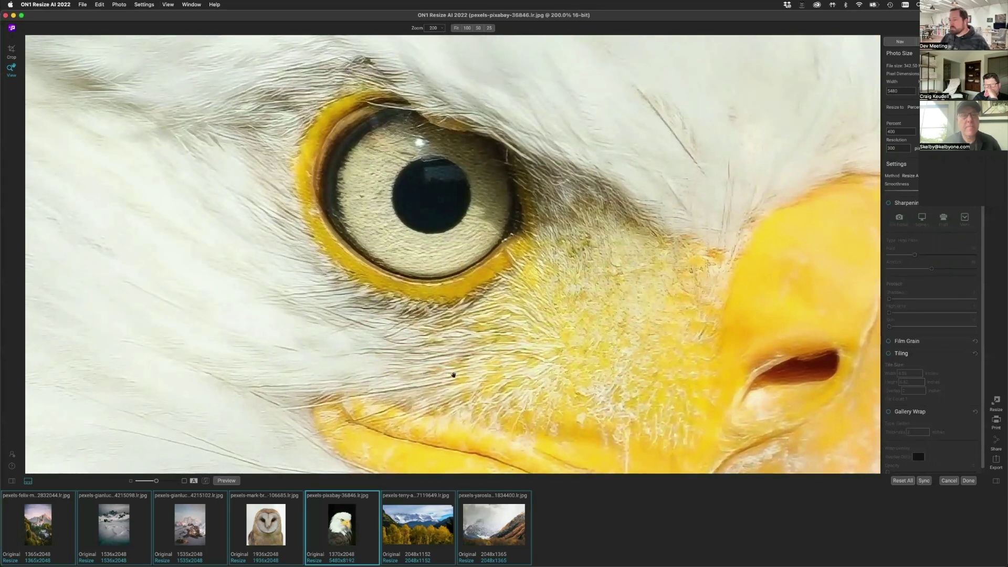
pyautogui.click(226, 480)
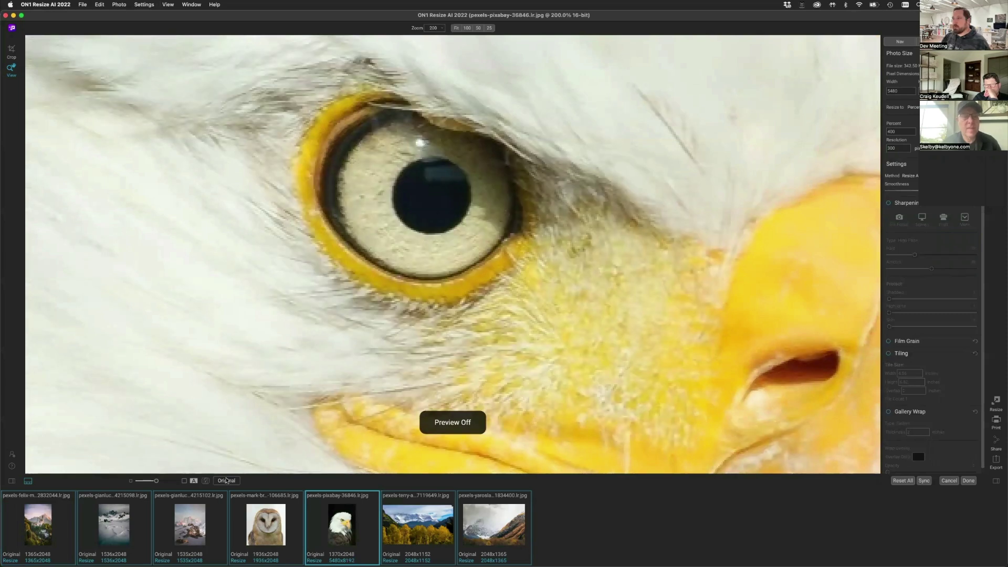
pyautogui.click(226, 481)
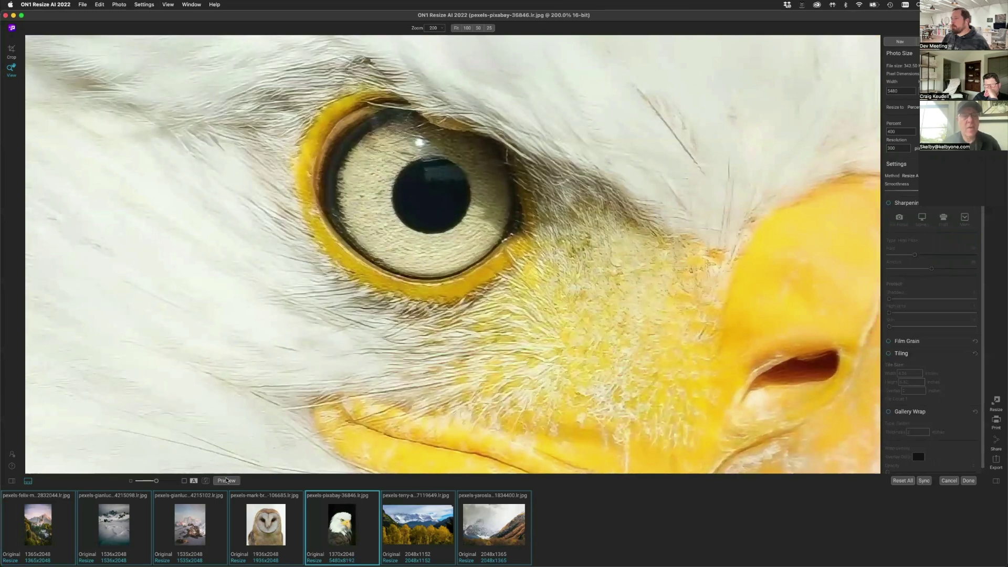
# - Show a split before/after view across the eagle at 100%, then open the castle photo
pyautogui.click(203, 482)
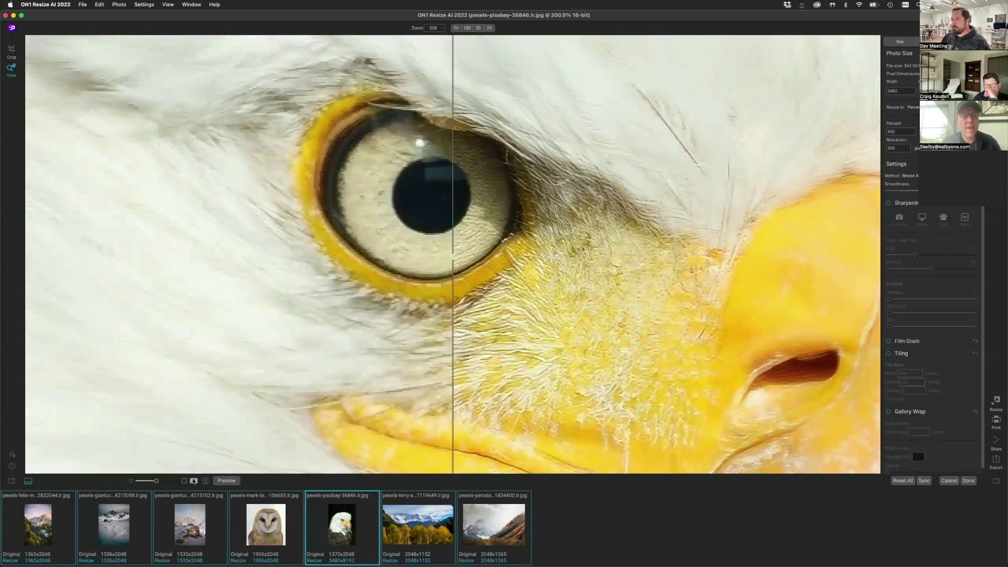
pyautogui.moveTo(453, 256); pyautogui.dragTo(121, 219)
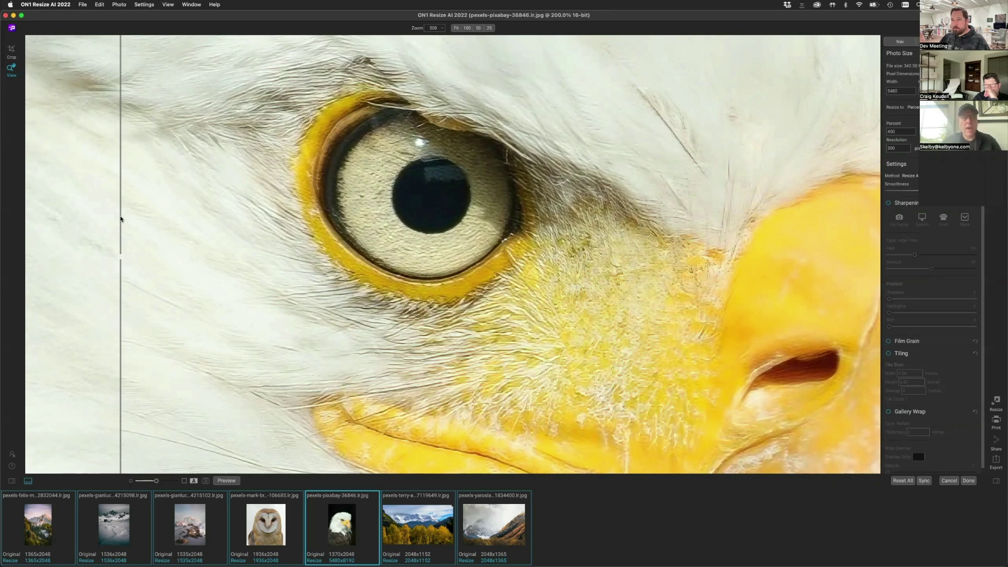
pyautogui.click(469, 29)
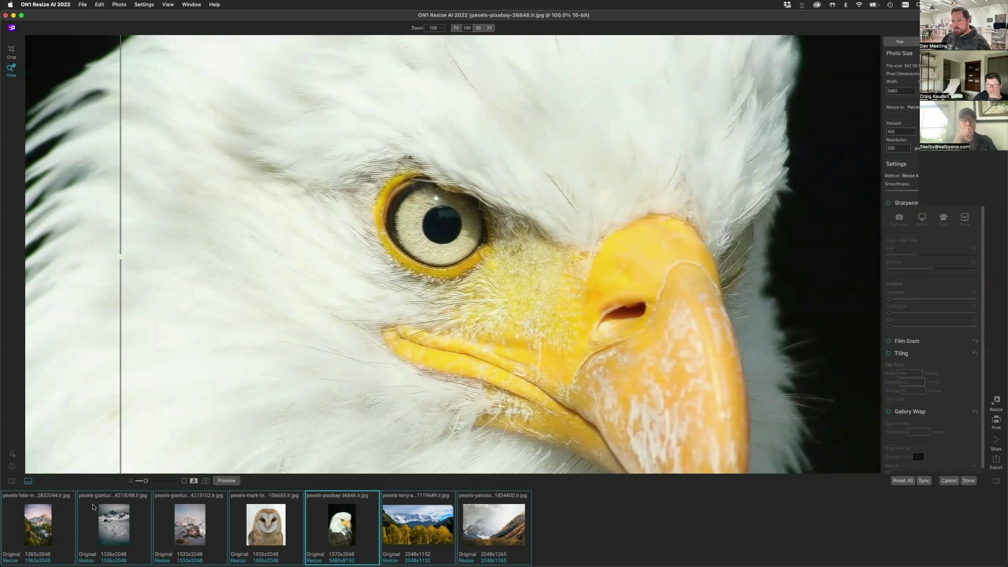
pyautogui.click(41, 526)
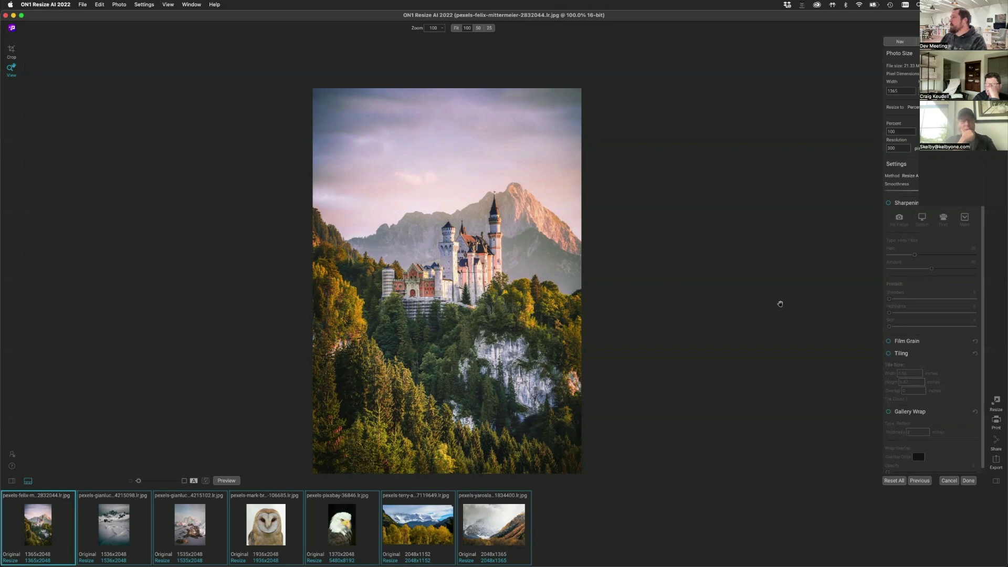
# - Size the castle by Dimensions and crop it to a Photographic 16x20 ratio, reframing the shot
pyautogui.click(915, 108)
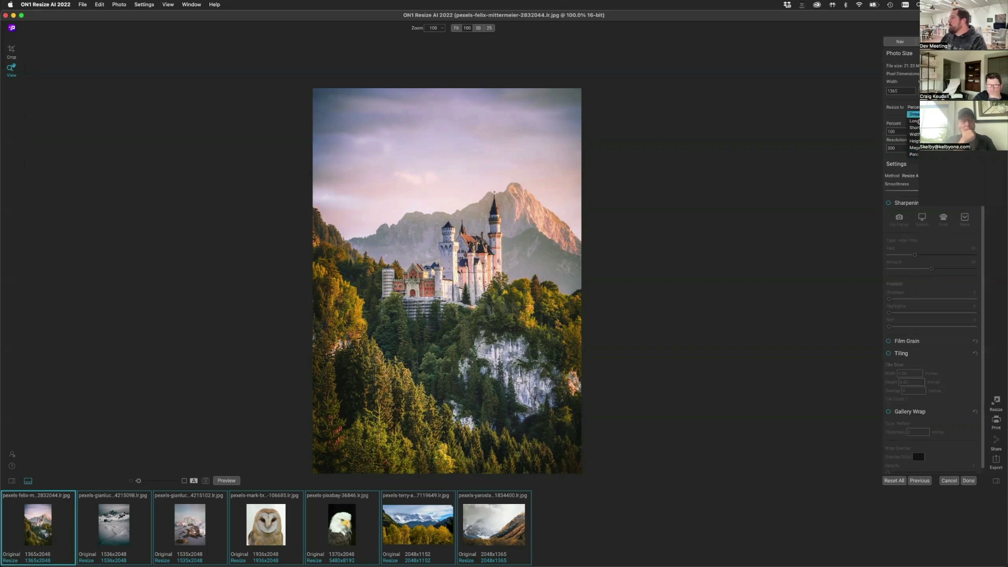
pyautogui.click(915, 114)
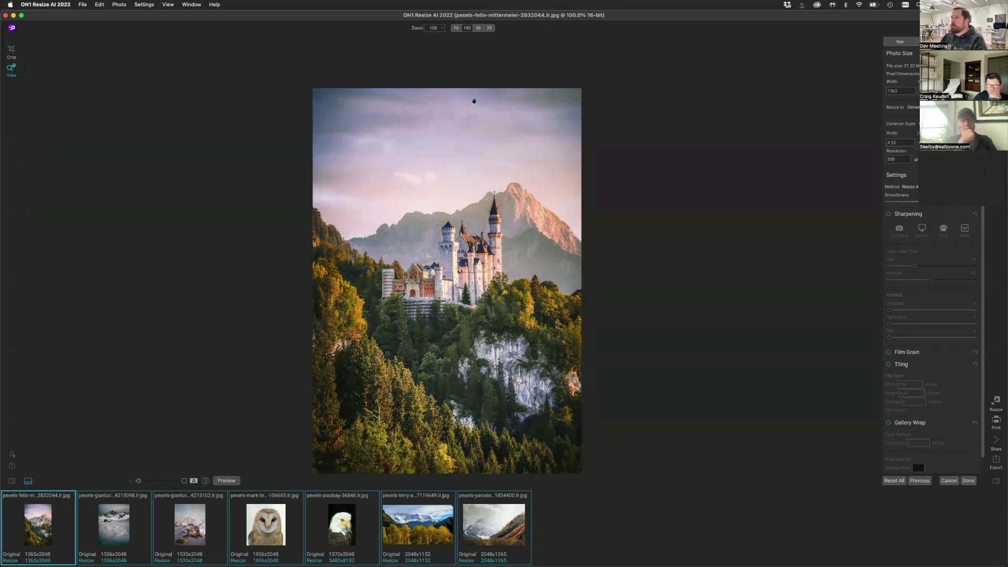
pyautogui.click(12, 49)
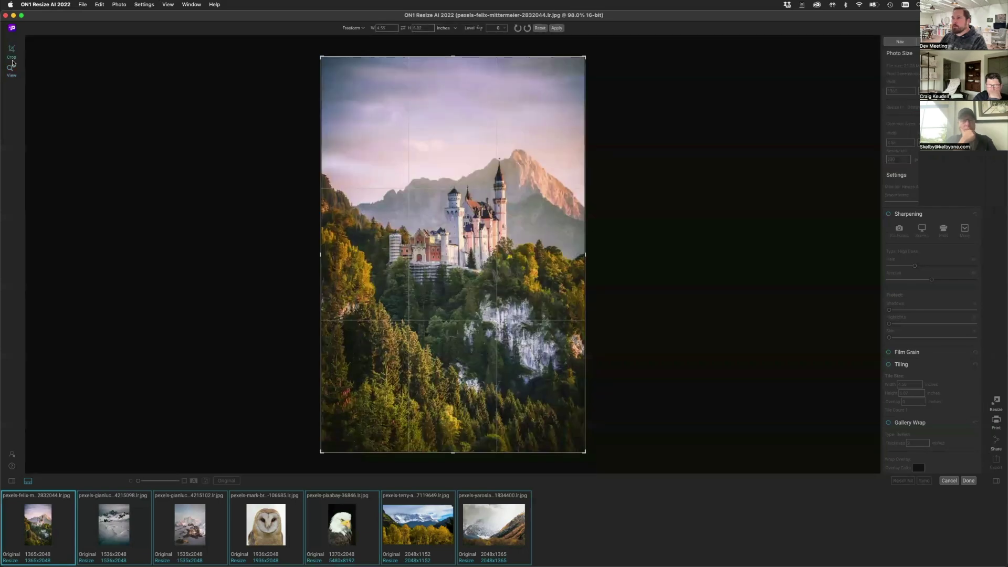
pyautogui.click(364, 28)
pyautogui.moveTo(356, 95)
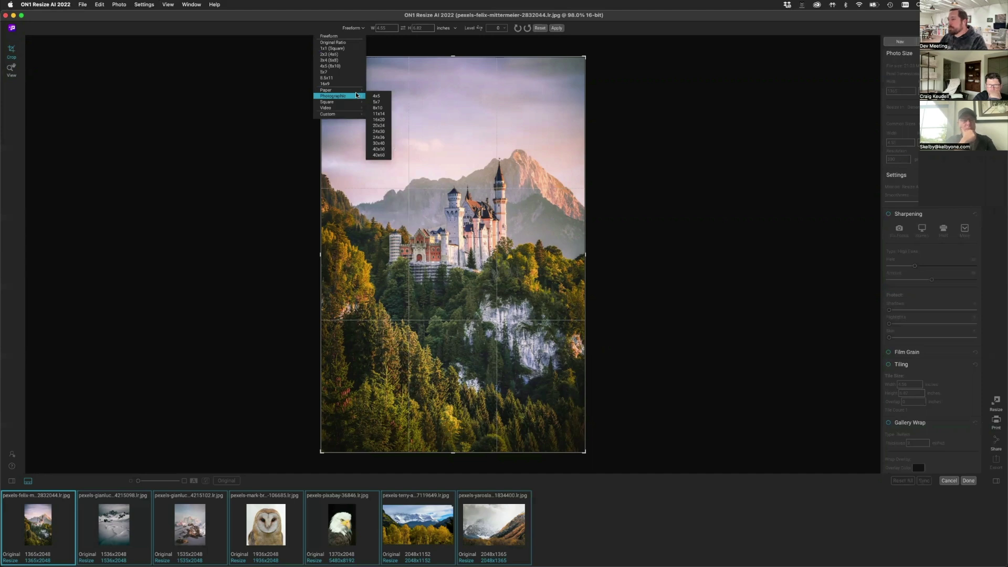
pyautogui.click(379, 119)
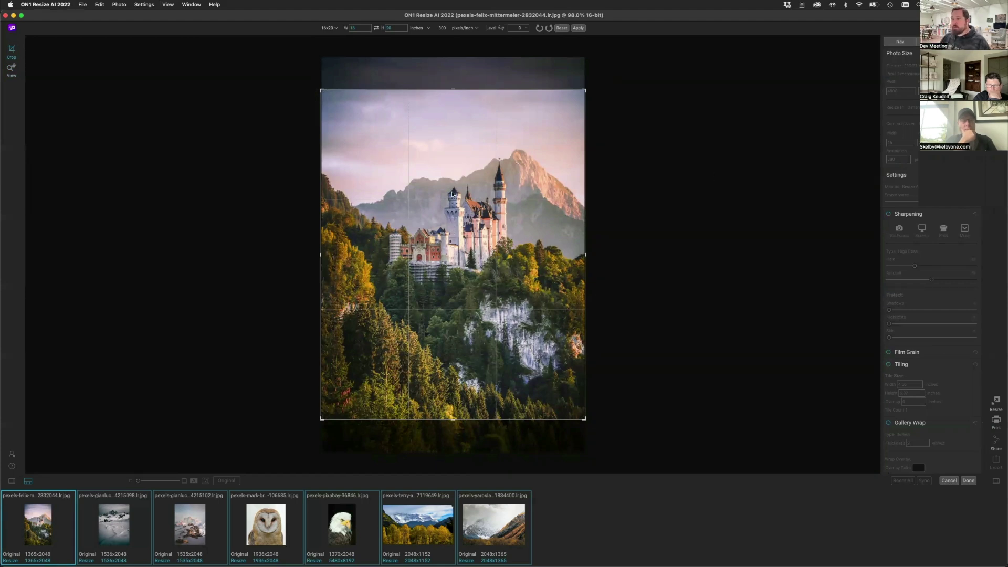
pyautogui.moveTo(452, 231); pyautogui.dragTo(456, 284)
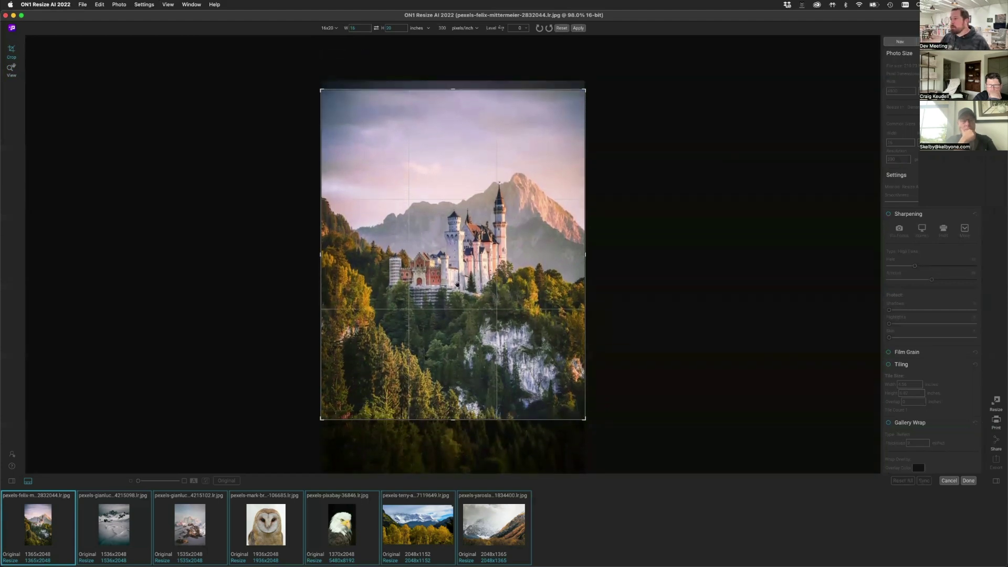
pyautogui.click(578, 28)
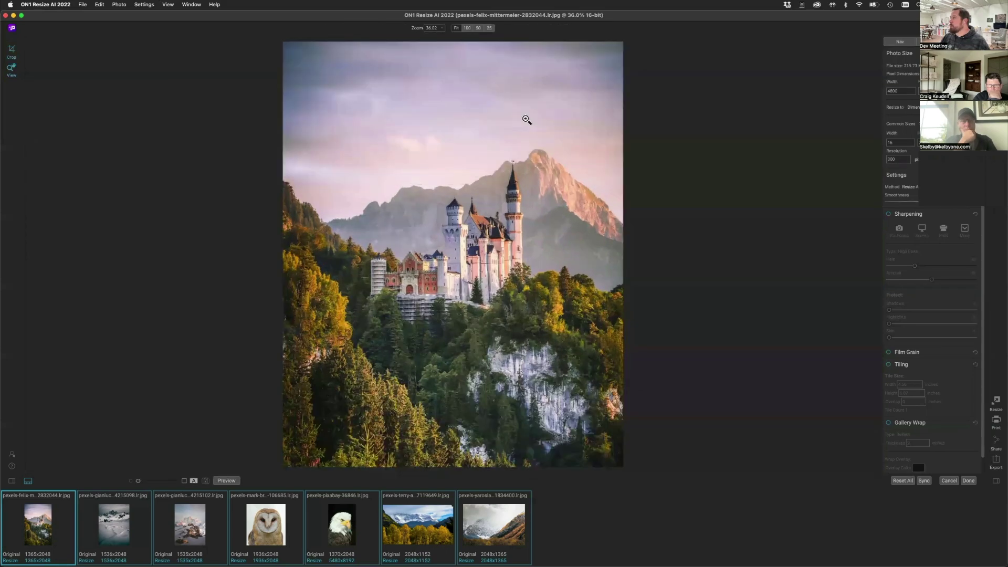
# - Zoom the castle to 100% and toggle Preview off and on to compare with the original
pyautogui.click(453, 264)
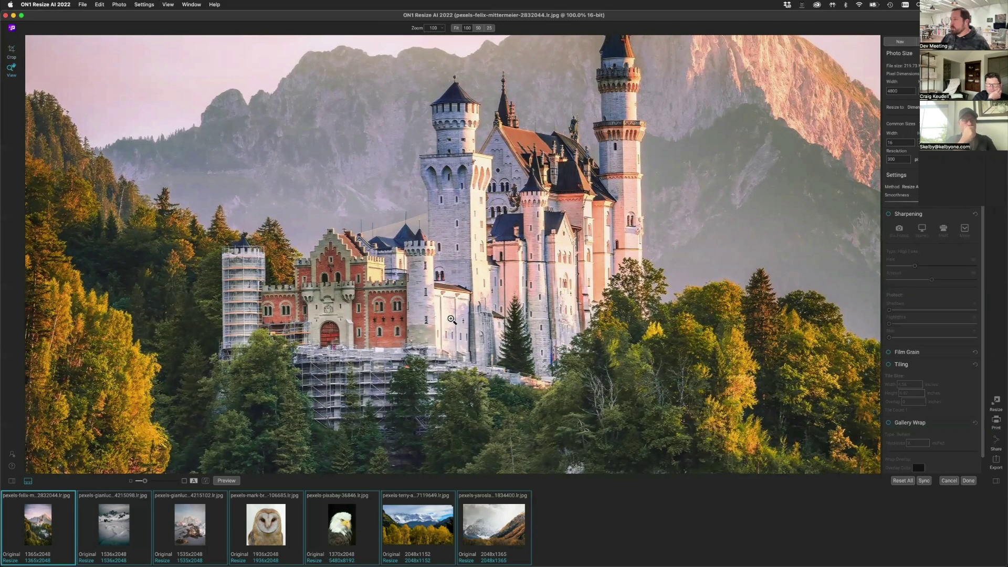
pyautogui.click(227, 481)
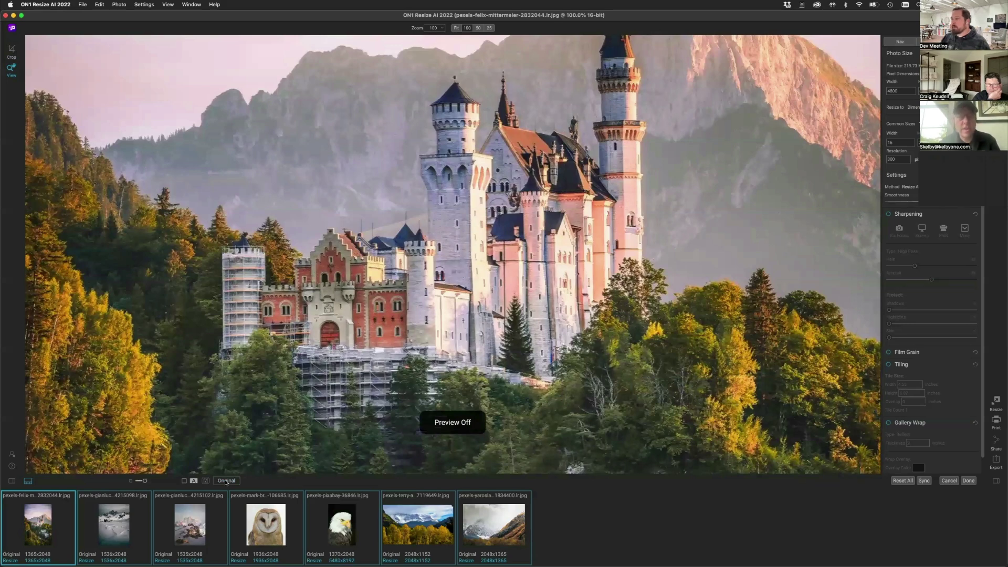
pyautogui.click(227, 481)
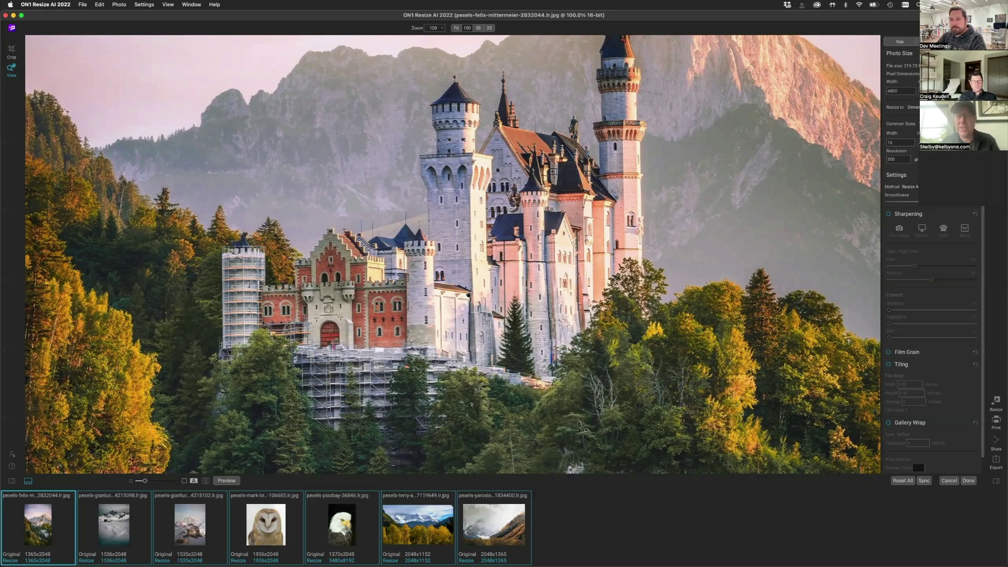
# - Zoom the cropped 16x20 castle to Fit so the whole frame shows
pyautogui.click(469, 294)
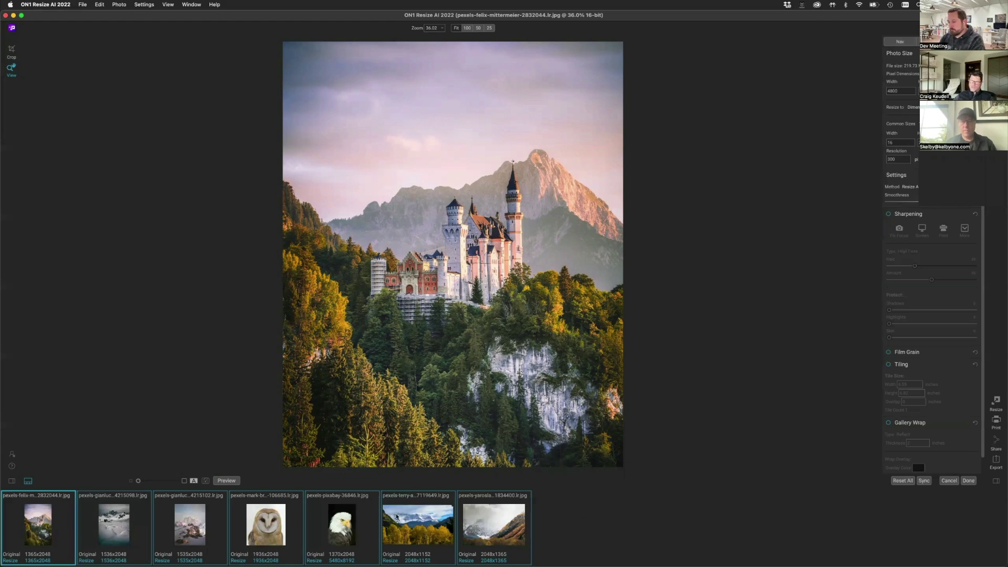
# - Open the aspen mountain photo and enlarge it by Percent to 400 (8192x4608)
pyautogui.click(417, 525)
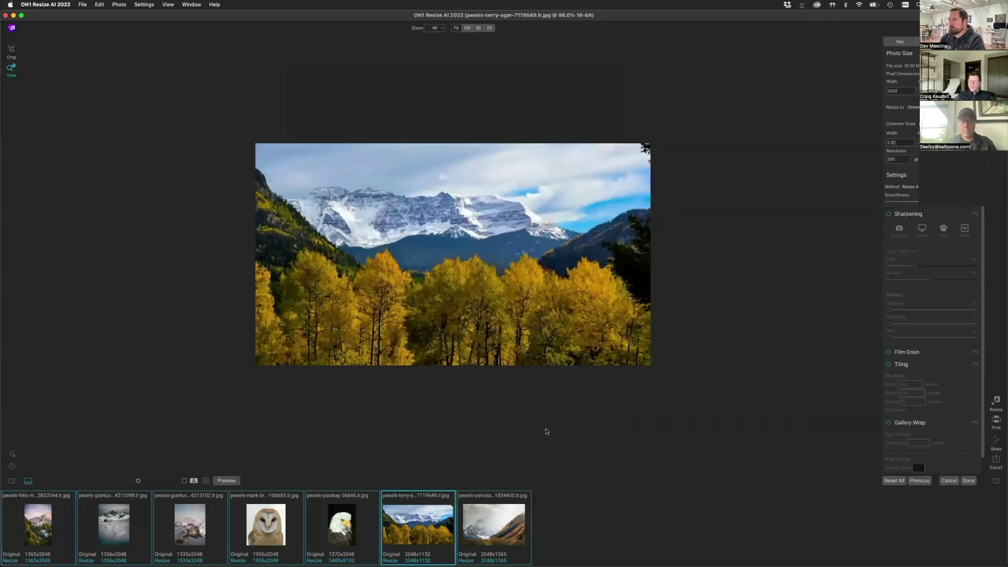
pyautogui.click(913, 107)
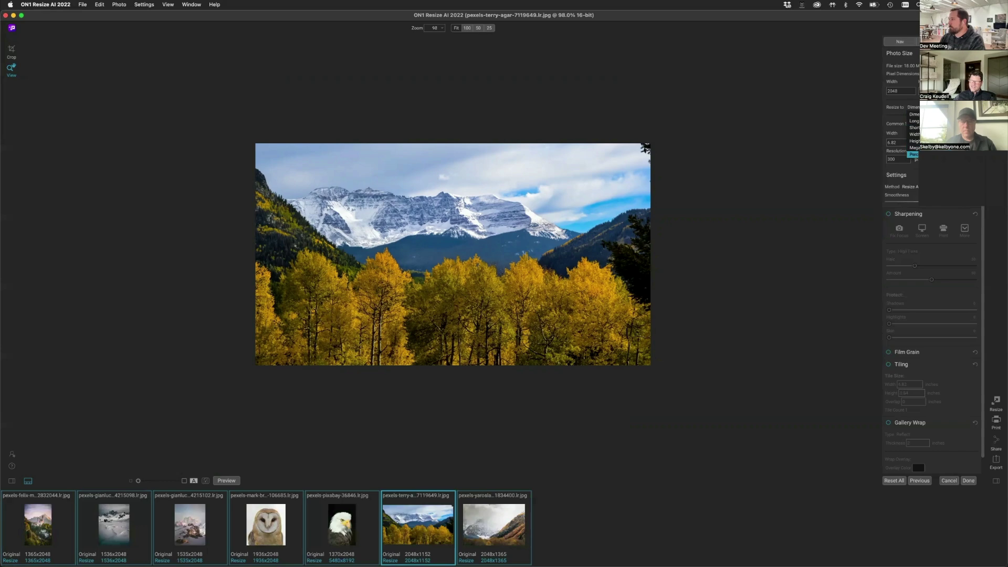
pyautogui.click(913, 155)
pyautogui.doubleClick(886, 132)
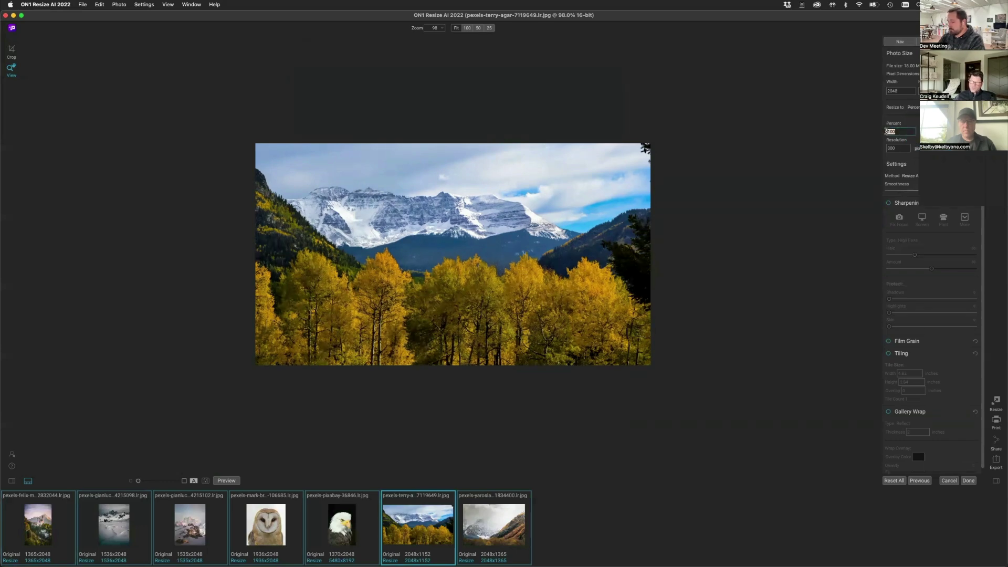
pyautogui.write('400')
pyautogui.press('Return')
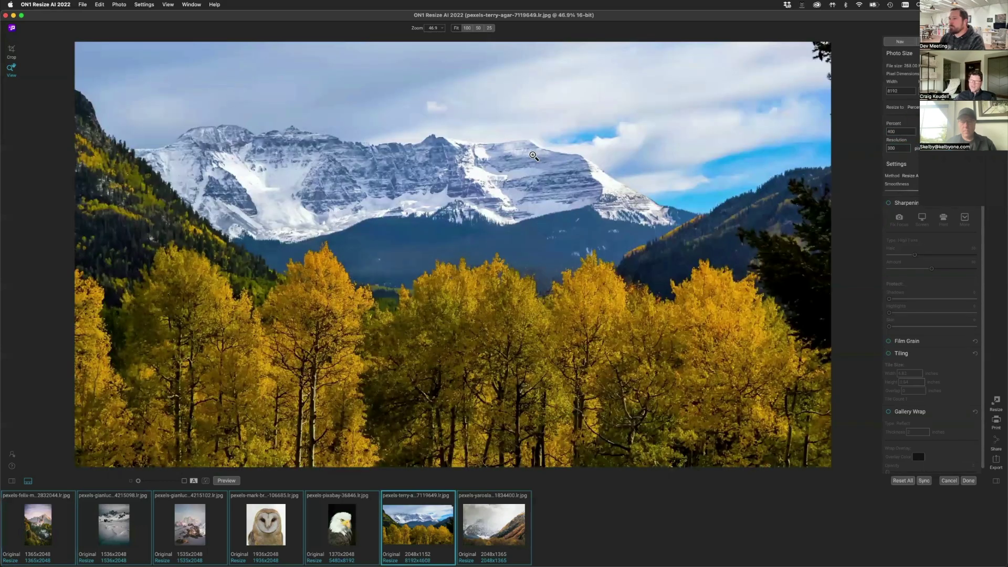
# - View the enlarged mountain photo at 100% and pan to inspect the detail
pyautogui.click(467, 28)
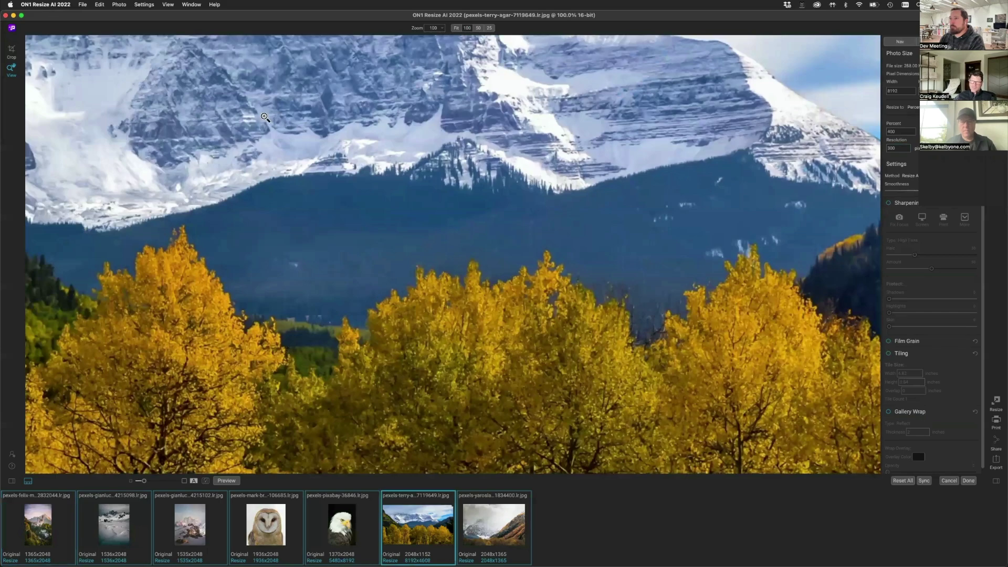
pyautogui.scroll(10, 262, 158)
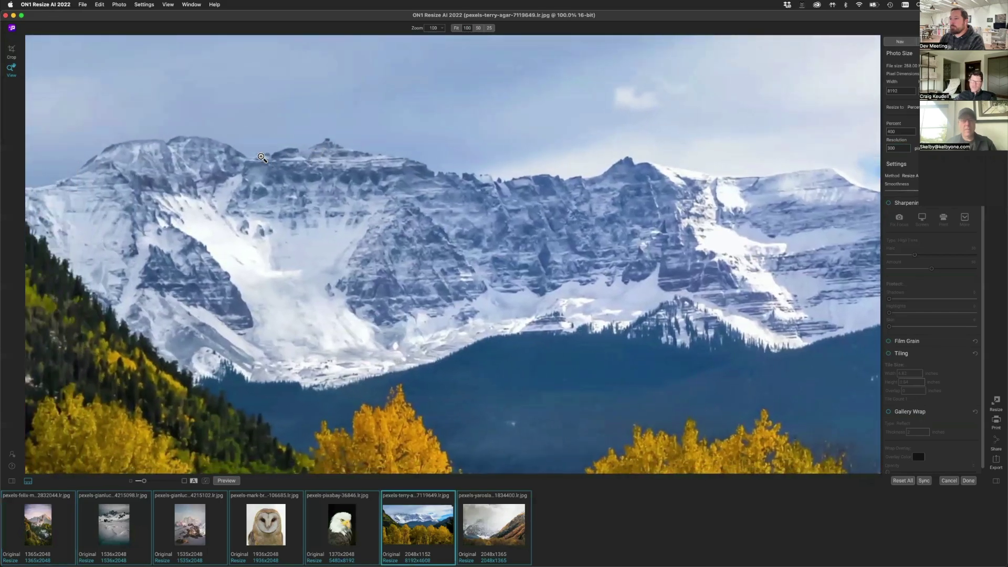
pyautogui.hscroll(-5, 262, 157)
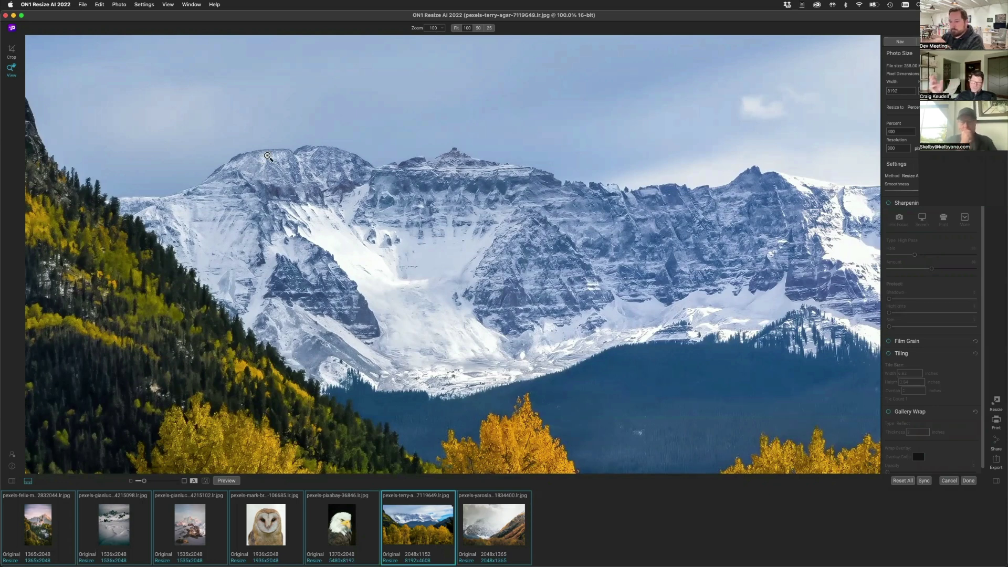
# - Turn on the split before/after view and pan to frame the mountain face
pyautogui.click(204, 481)
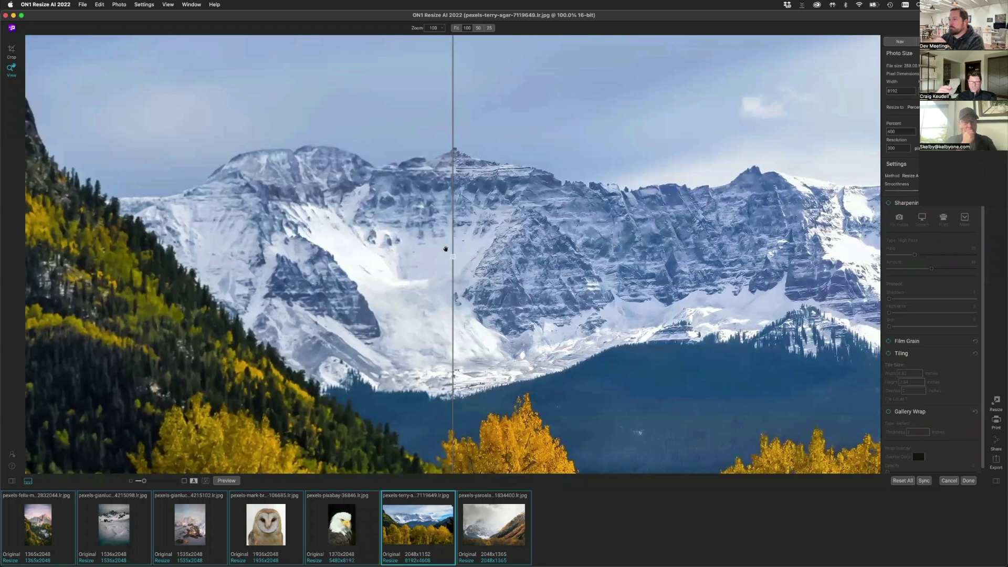
pyautogui.moveTo(445, 249); pyautogui.dragTo(392, 237)
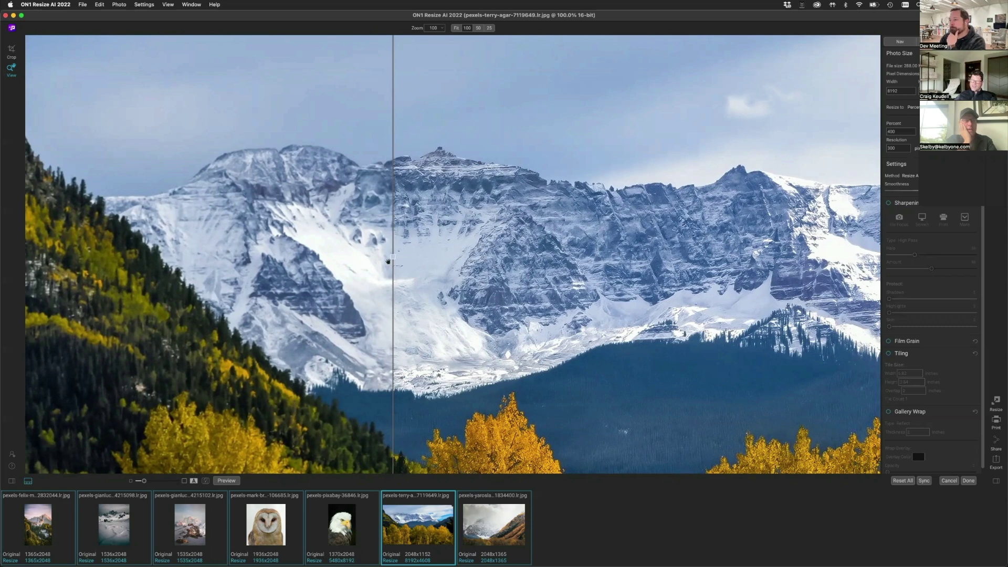
# - Drag the split divider across the mountain face to compare enlarged and original detail
pyautogui.moveTo(389, 260)
pyautogui.mouseDown()
pyautogui.moveTo(531, 255)
pyautogui.moveTo(398, 255)
pyautogui.mouseUp()
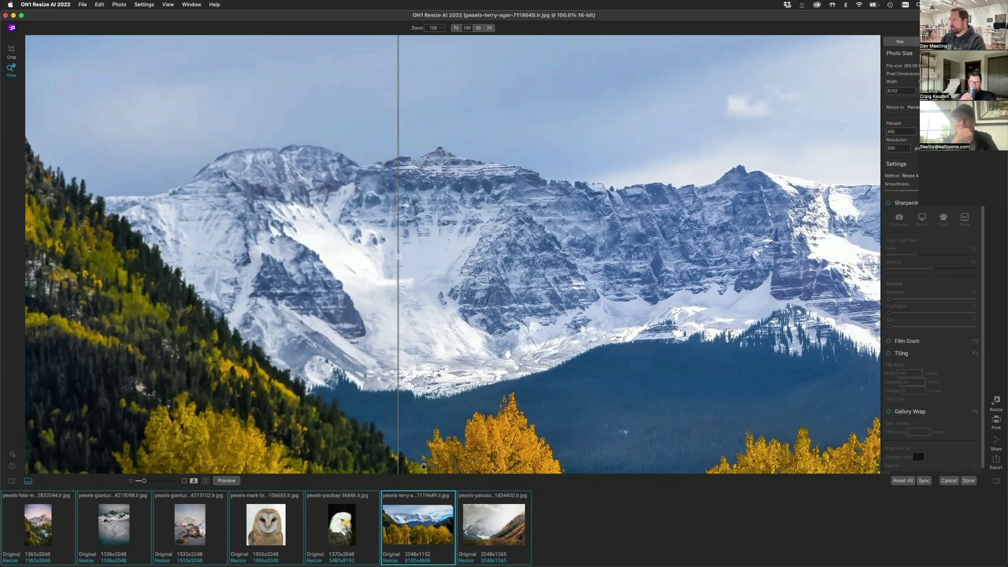
# - Set Resize to Short Edge (15.36) and hide the side panels with Tab
pyautogui.click(913, 108)
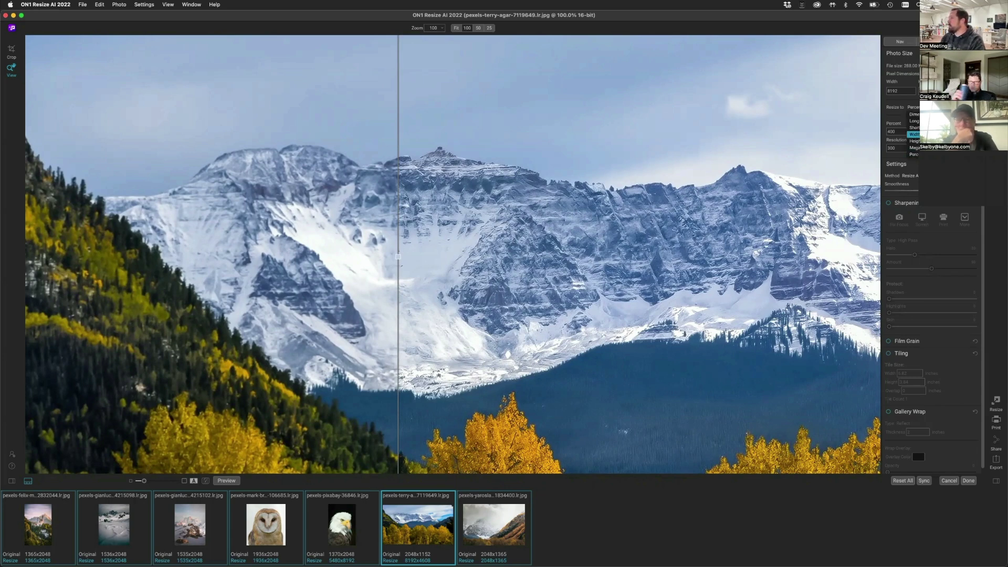
pyautogui.click(912, 128)
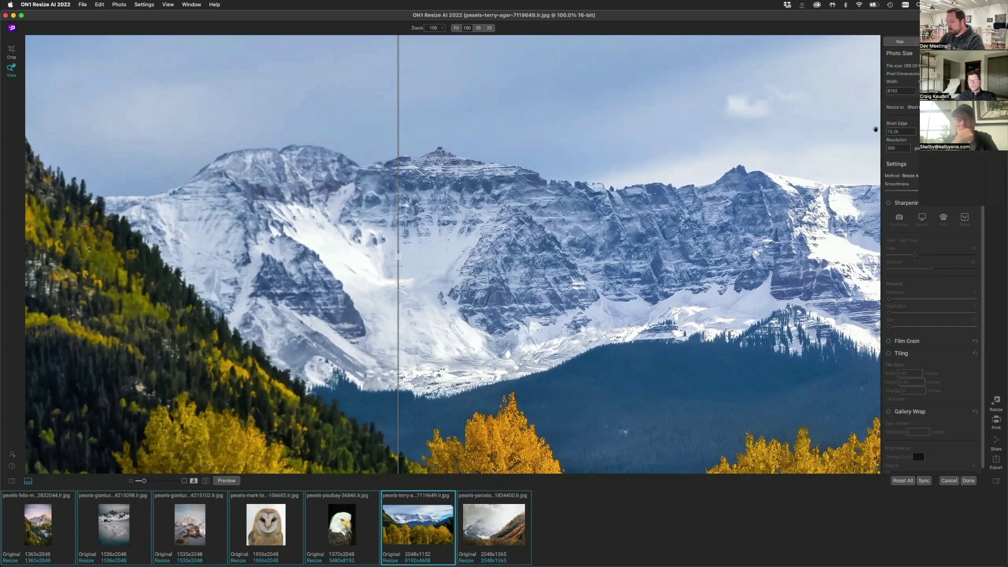
pyautogui.press('Tab')
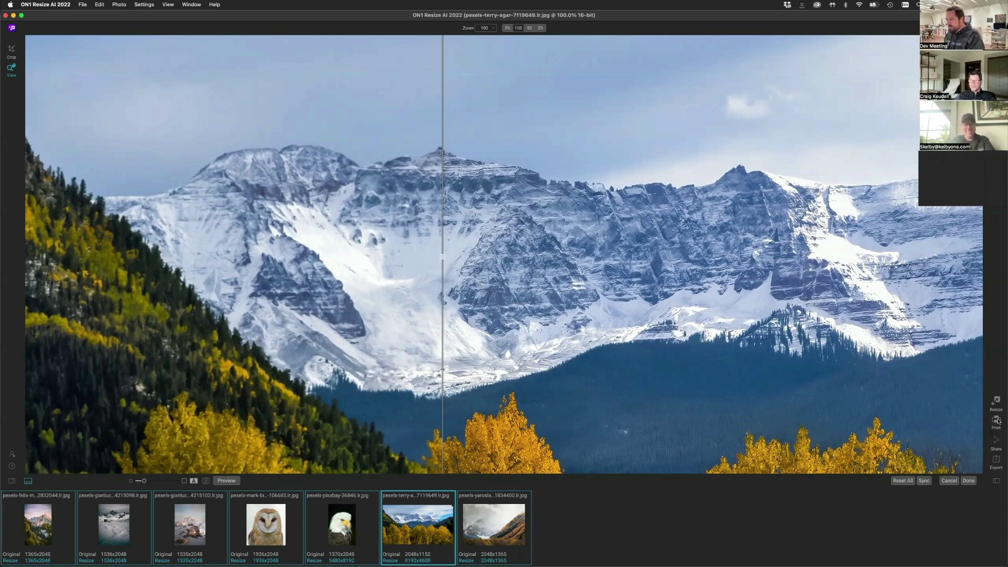
# - Show the side panels without presets, and drag the split divider right to widen the original mountain half
pyautogui.press('Tab')
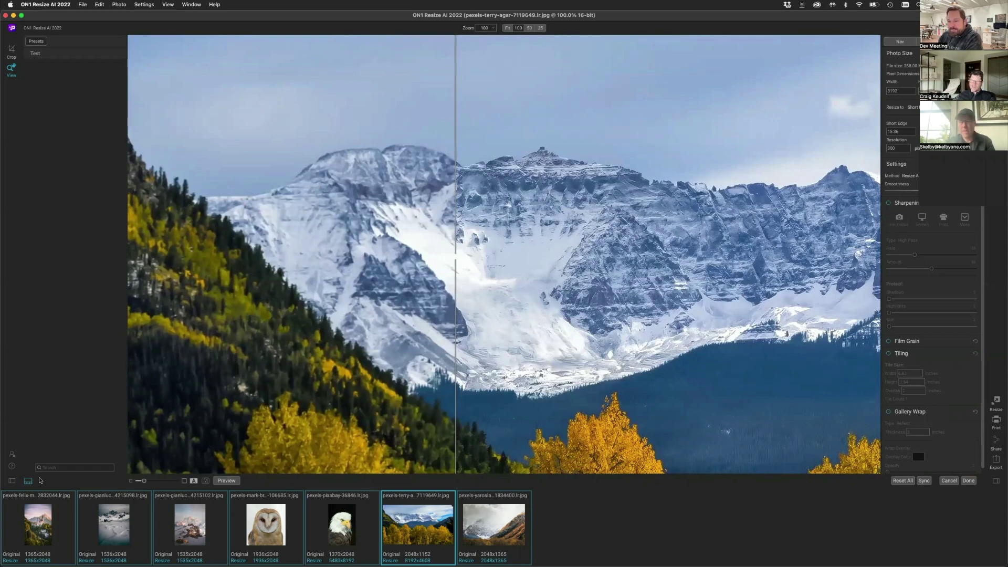
pyautogui.click(13, 482)
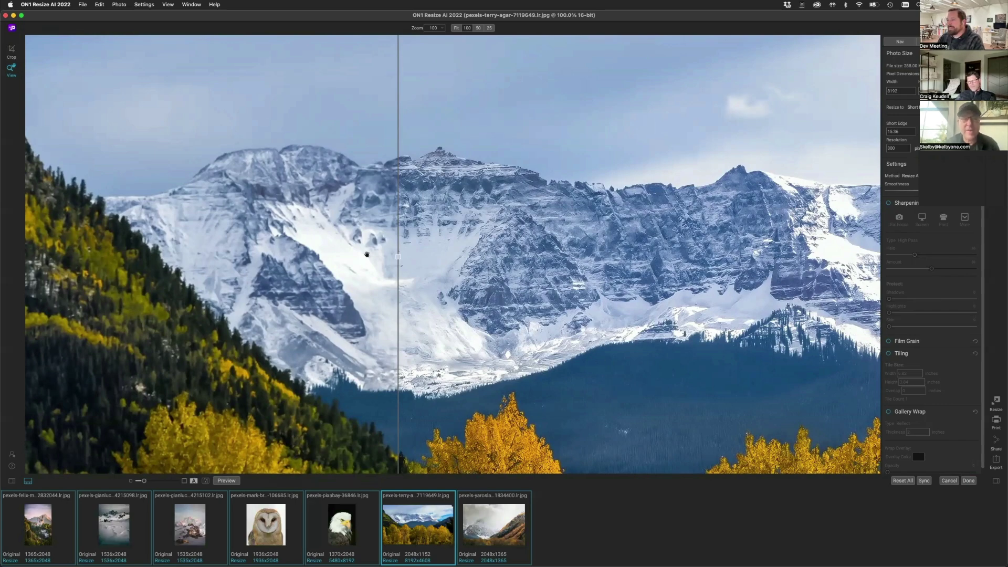
pyautogui.moveTo(397, 258); pyautogui.dragTo(685, 271)
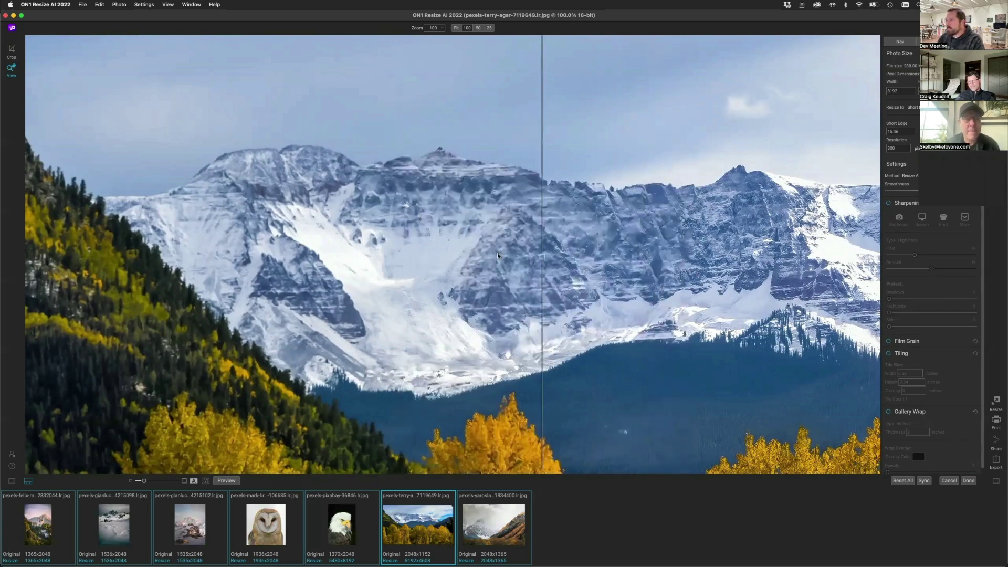